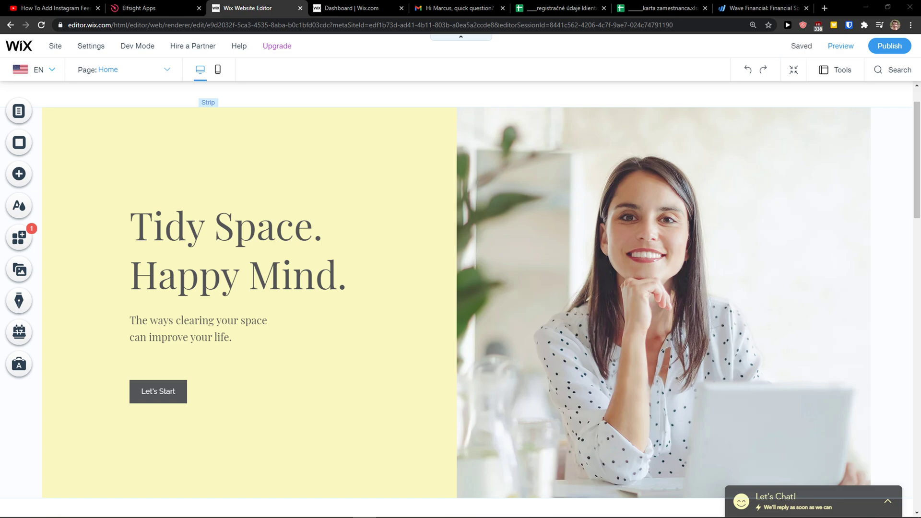
Leave the Wix editor tab for a new tab with elfsight.com.
left_click(54, 9)
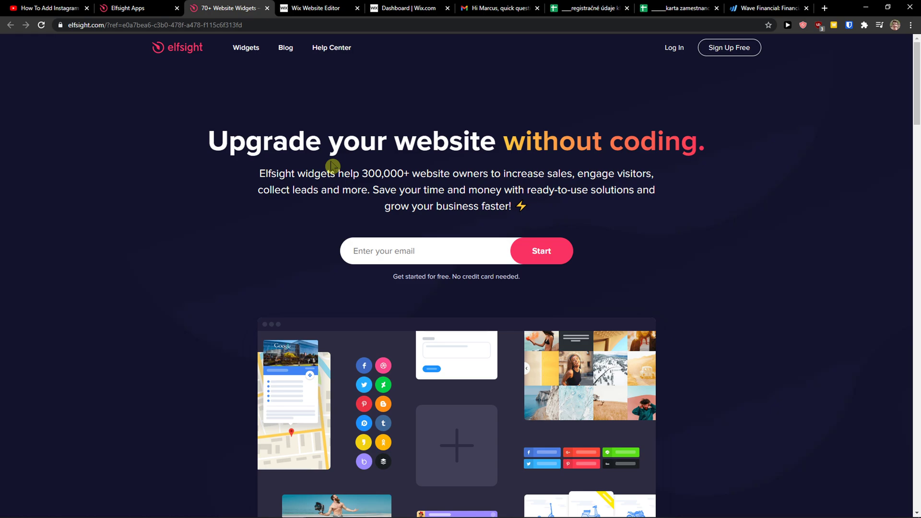
Log in to the Elfsight account to reach the applications dashboard.
left_click(730, 55)
left_click(678, 45)
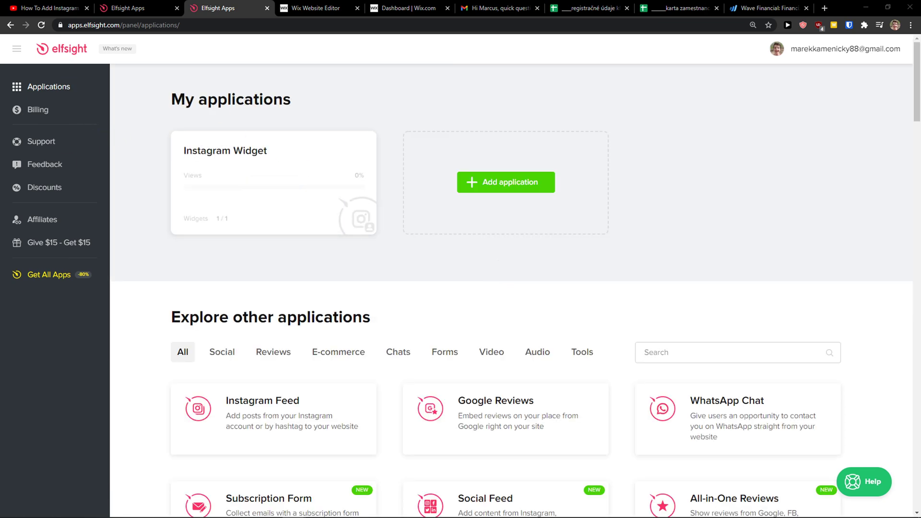
scroll(617, 413, "down", 1)
Search the catalogue for 'countdown' and create a new Countdown Timer widget.
left_click(656, 352)
type("countdown")
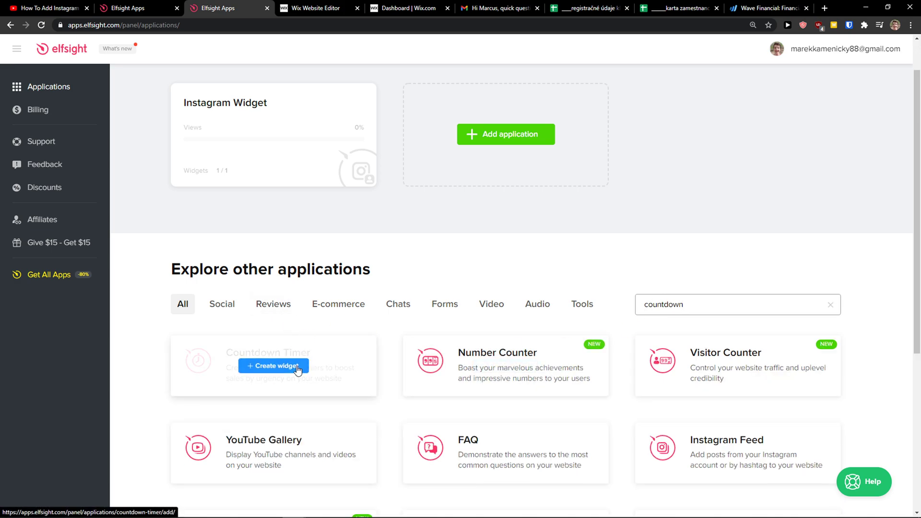
left_click(273, 365)
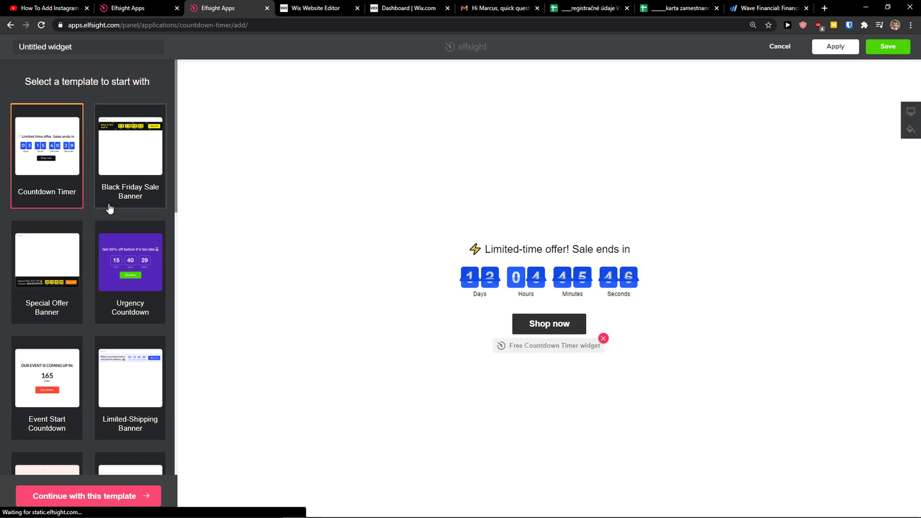
Preview the Black Friday and Special Offer banners, then continue with the Countdown Timer template.
left_click(109, 207)
left_click(59, 312)
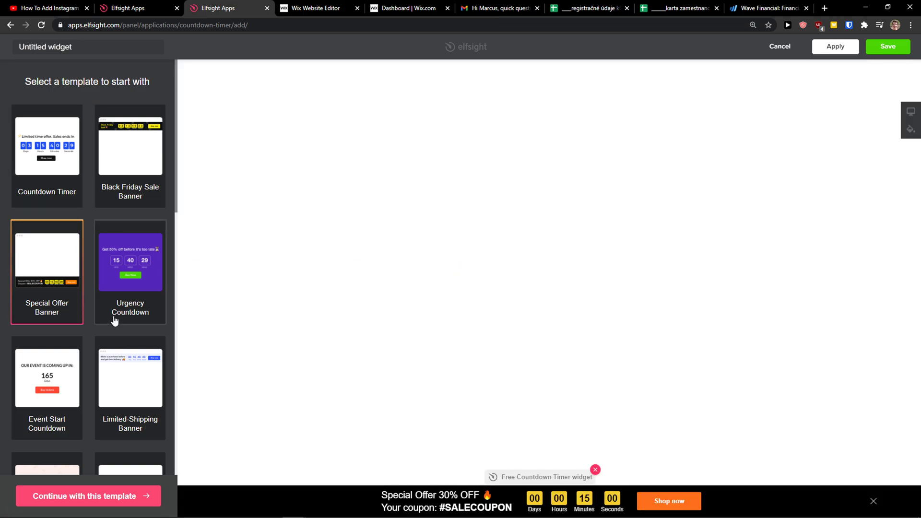
left_click(47, 155)
scroll(87, 288, "down", 3)
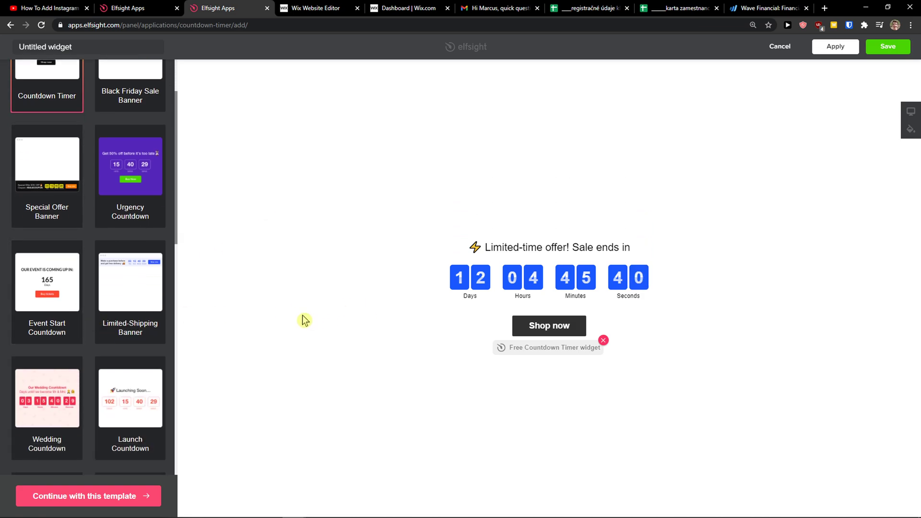
left_click(130, 495)
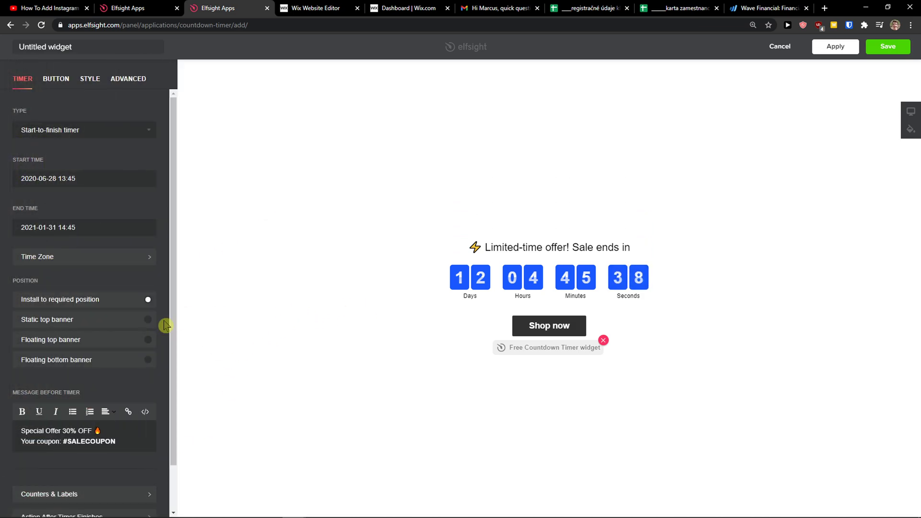
Make the timer a per-visitor remaining-time counter with a 10-minute period.
left_click(49, 133)
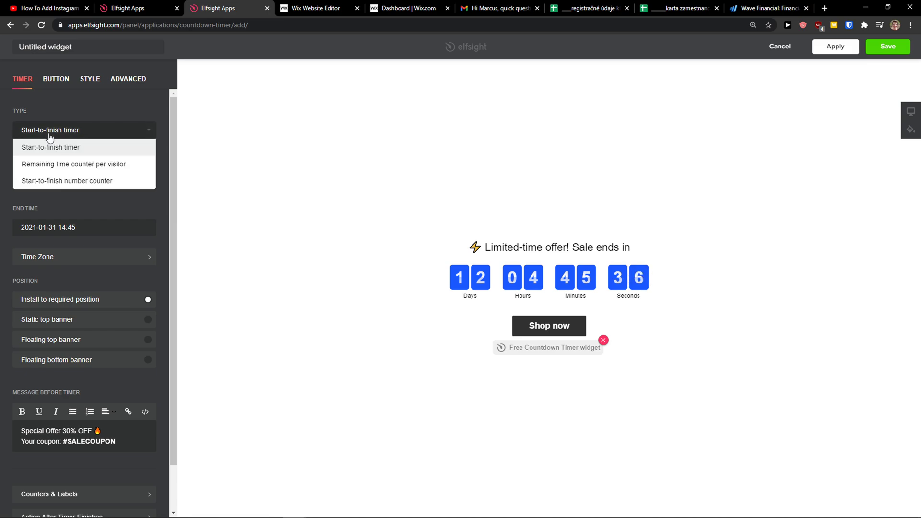
left_click(68, 165)
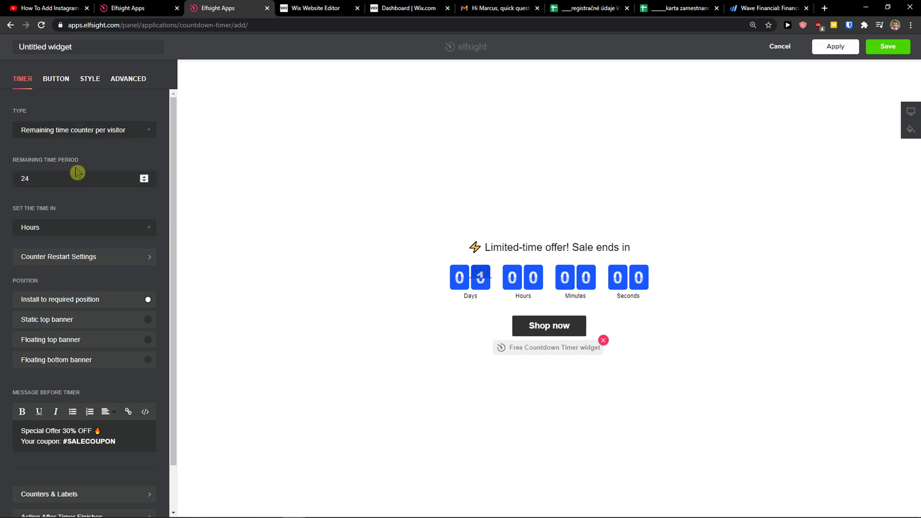
left_click(54, 227)
left_click(34, 278)
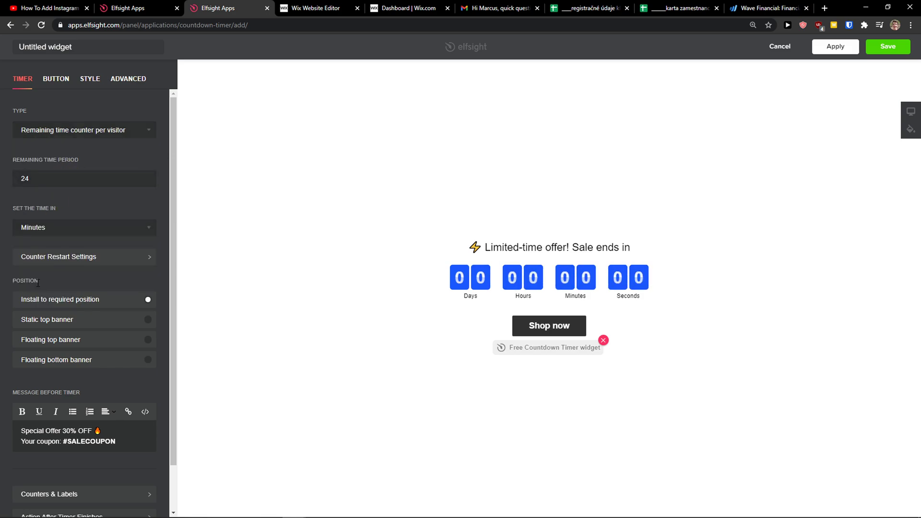
double_click(37, 179)
type("10")
left_click(82, 198)
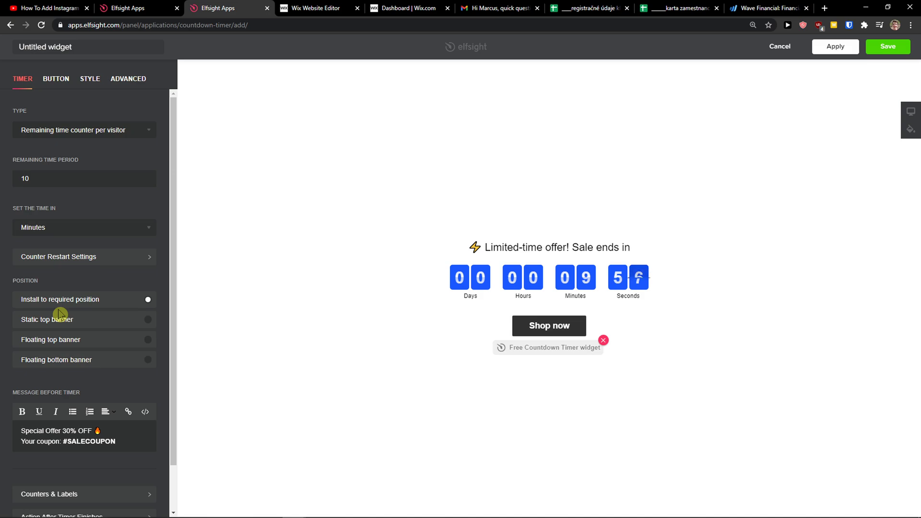
Toggle the Shop now button, then select the message shown before the timer.
left_click(56, 79)
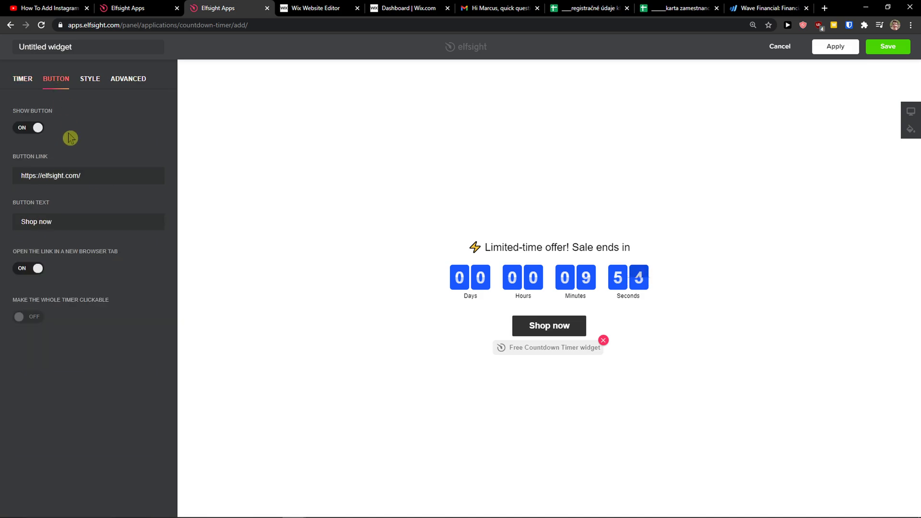
left_click(37, 127)
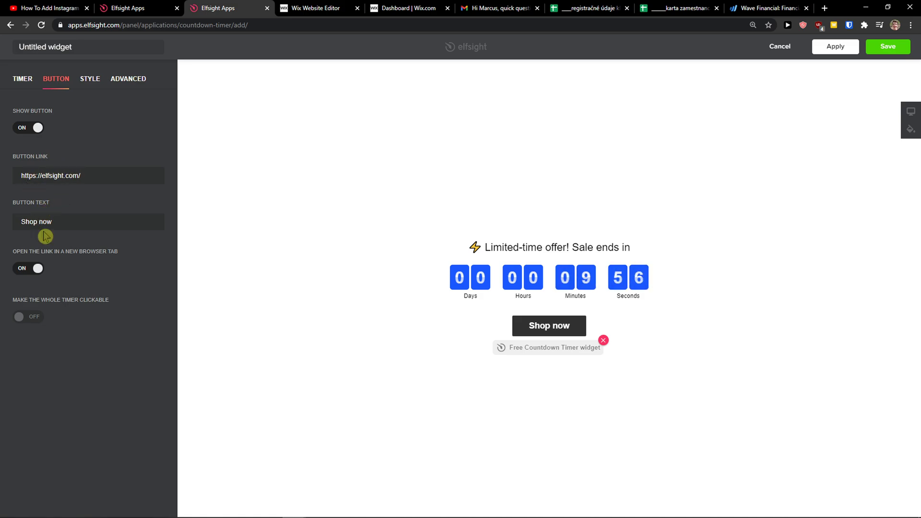
left_click(22, 79)
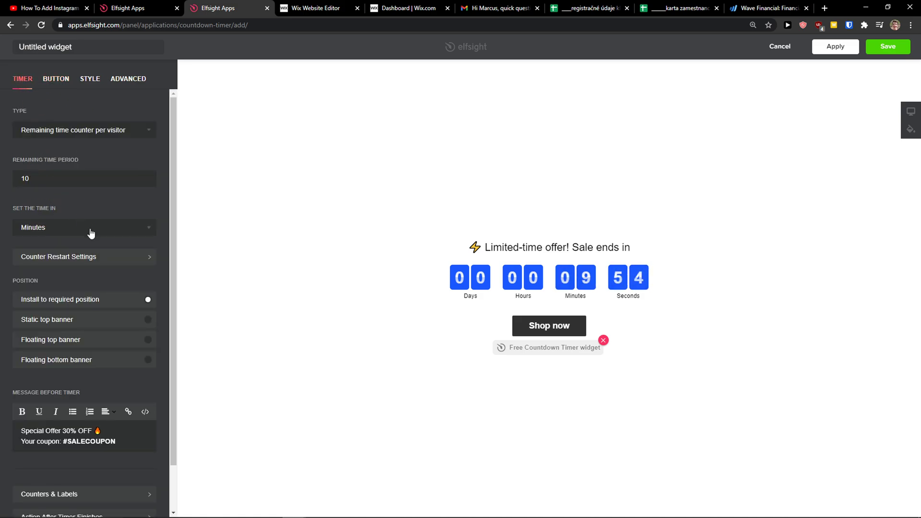
scroll(71, 259, "down", 2)
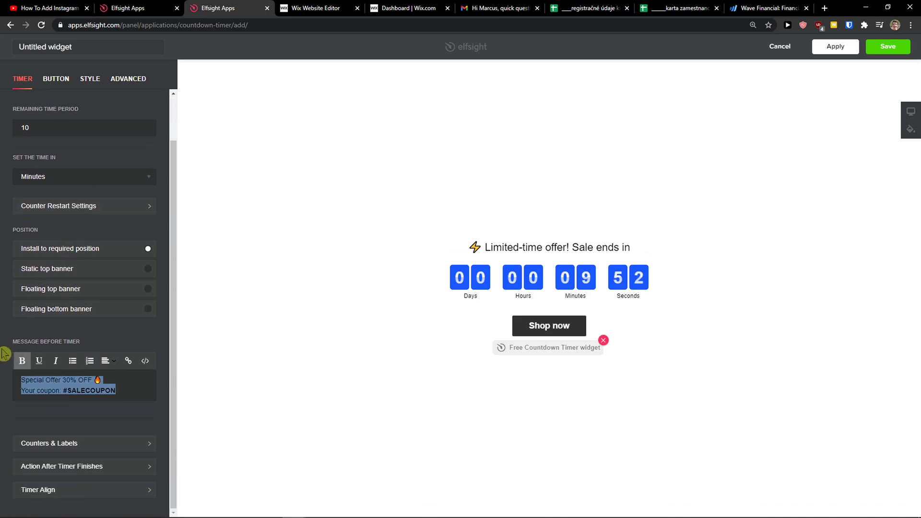
left_click_drag(119, 390, 9, 378)
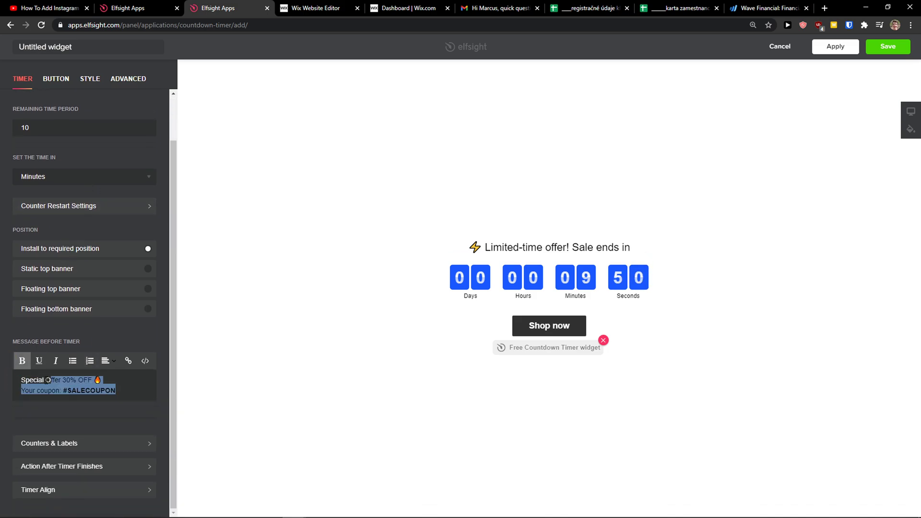
scroll(128, 389, "up", 2)
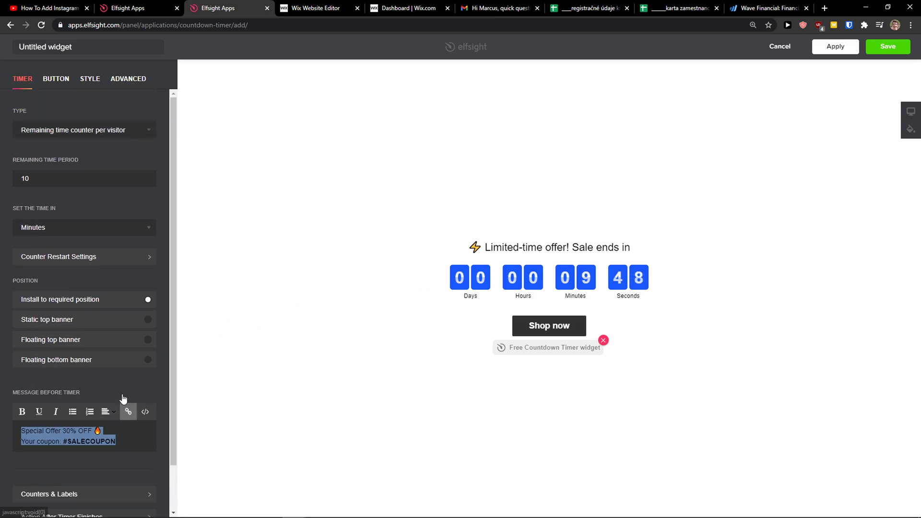
scroll(94, 355, "down", 2)
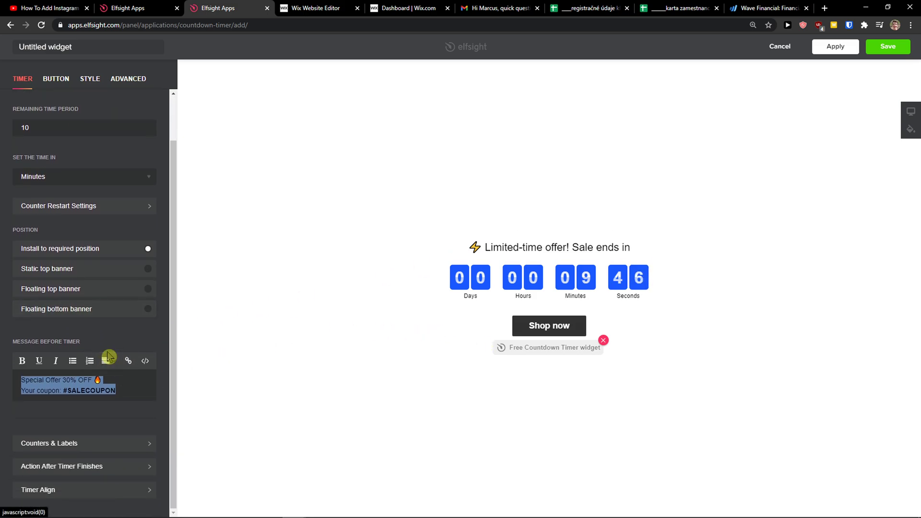
scroll(132, 288, "up", 2)
Check the Advanced and Style settings, then move to the Elfsight pricing page.
left_click(128, 80)
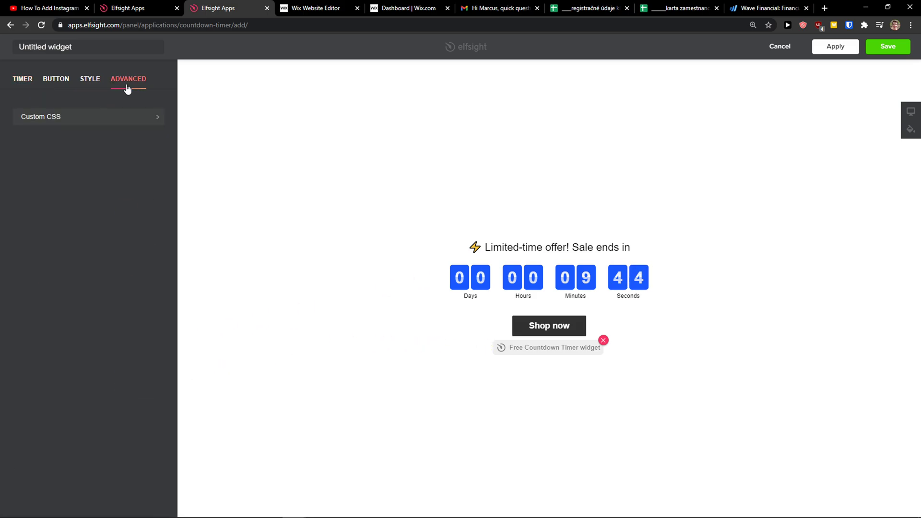
left_click(91, 79)
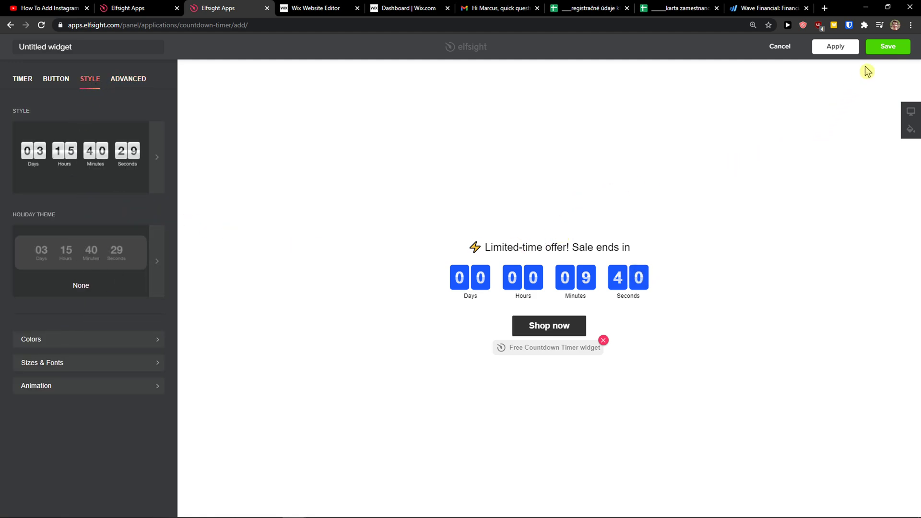
left_click(130, 7)
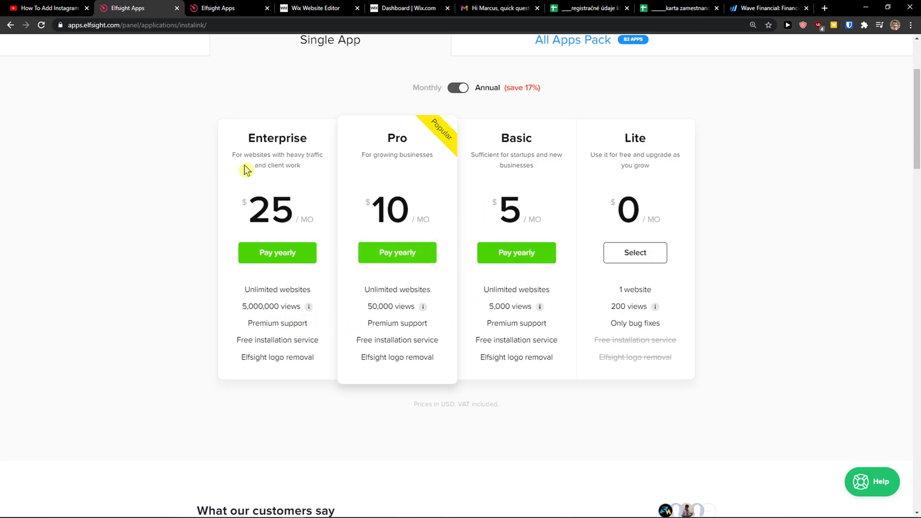
Return to the Wix Website Editor tab showing the Home page.
left_click(239, 8)
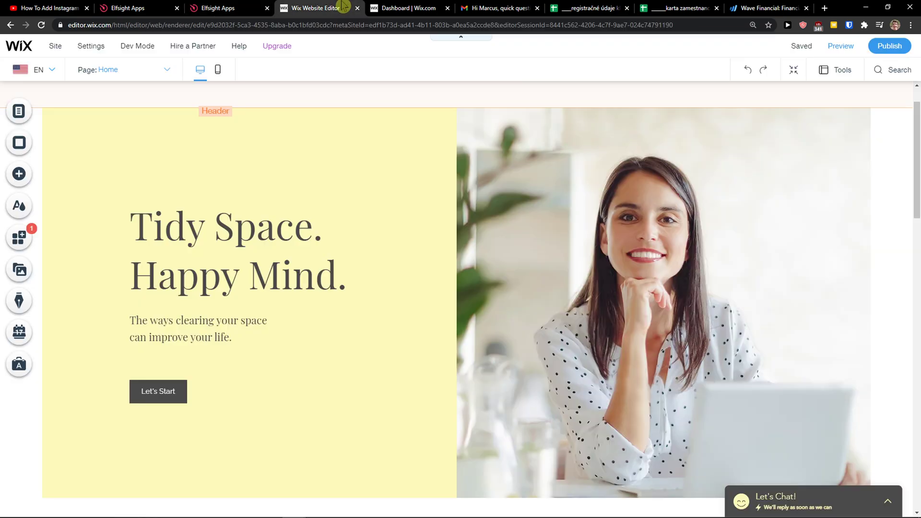
Add an HTML embed widget and place and resize it below the image strip.
left_click(315, 8)
scroll(141, 170, "down", 5)
scroll(142, 171, "down", 5)
scroll(141, 170, "down", 5)
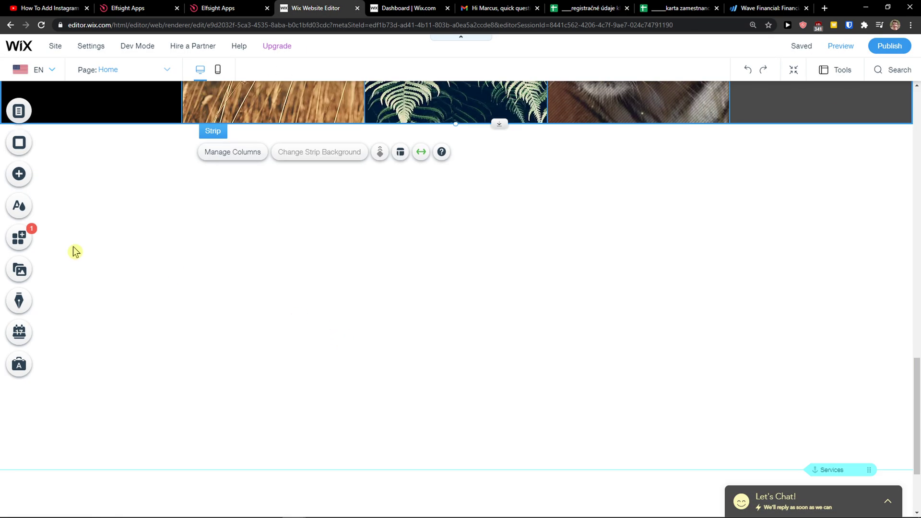
left_click(19, 174)
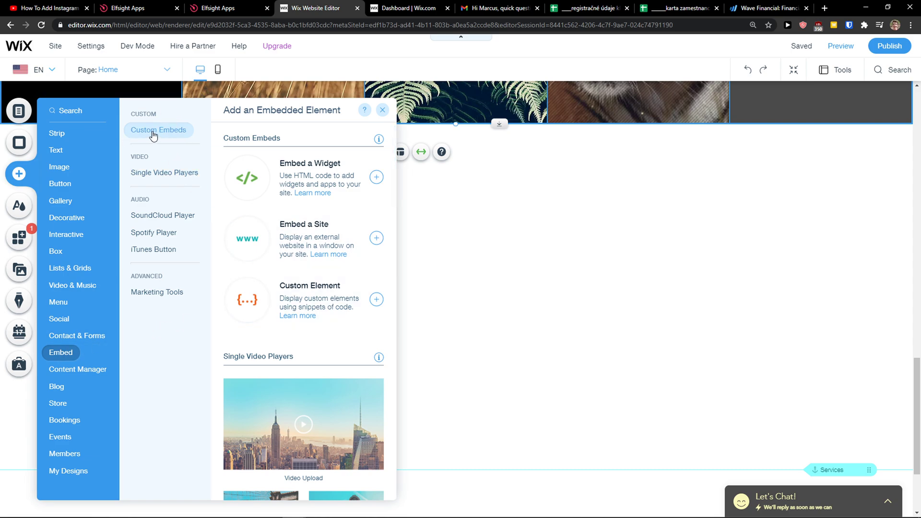
left_click(309, 172)
left_click_drag(453, 292, 323, 216)
left_click_drag(387, 264, 680, 457)
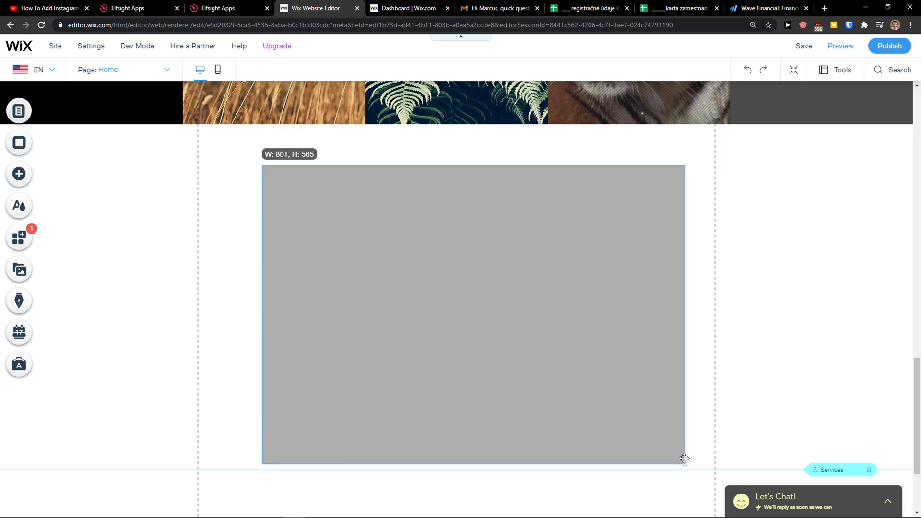
Enlarge the HTML box, paste the Elfsight embed code and apply it so the timer renders.
left_click(274, 183)
left_click_drag(261, 166, 216, 142)
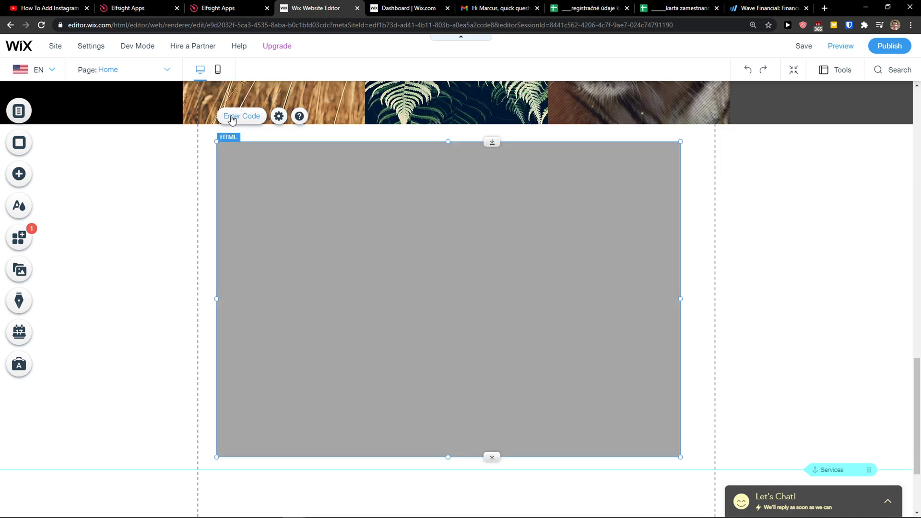
left_click(242, 116)
type("<script src=\"https://apps.elfsight.com/p/platform.js\" defer></script> <div class=\"elfsight-app-b8358539-bf6e-4b9c-9c5a-a7ff04c23949\"></div>")
left_click(727, 394)
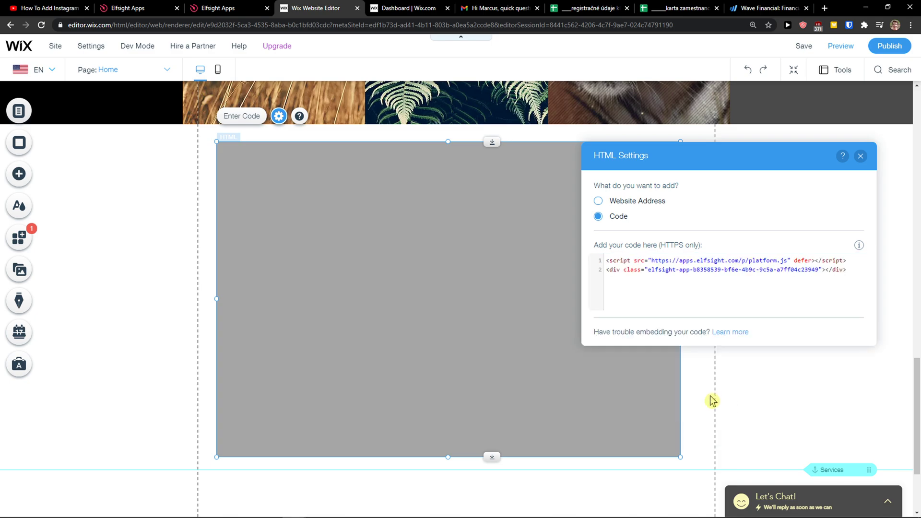
left_click(146, 341)
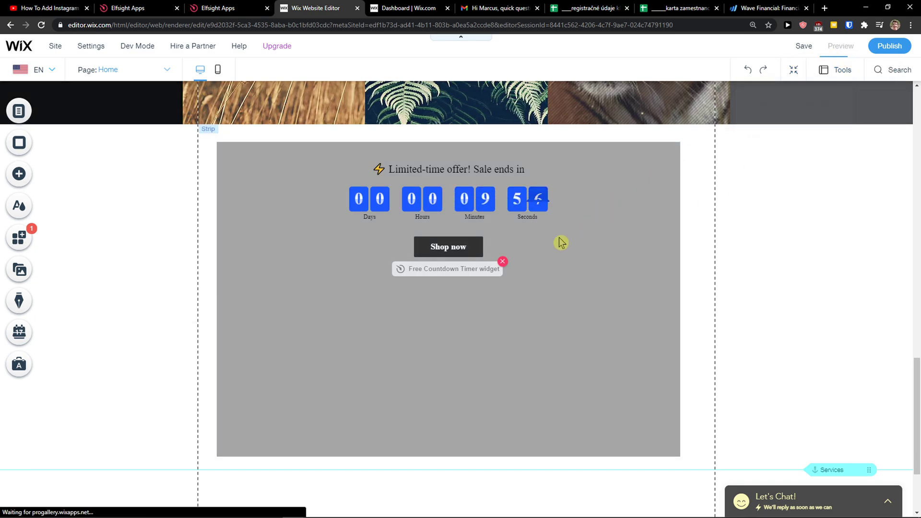
Preview the site to check the embedded countdown timer running live on the home page.
left_click(839, 46)
scroll(502, 287, "down", 2)
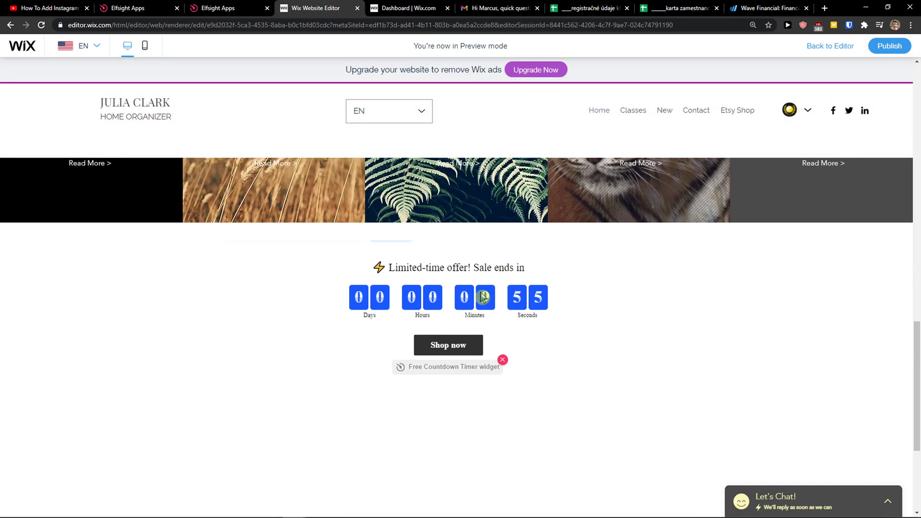
scroll(432, 251, "down", 2)
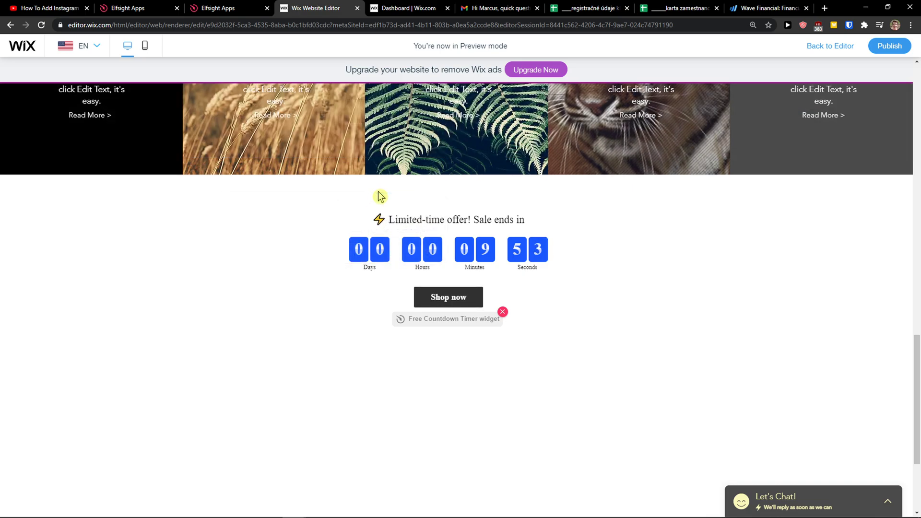
scroll(272, 321, "up", 3)
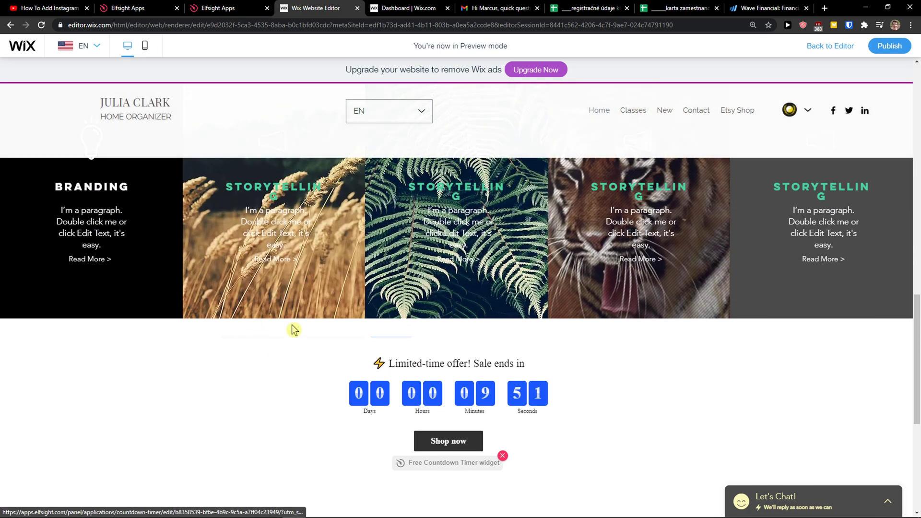
scroll(617, 206, "down", 3)
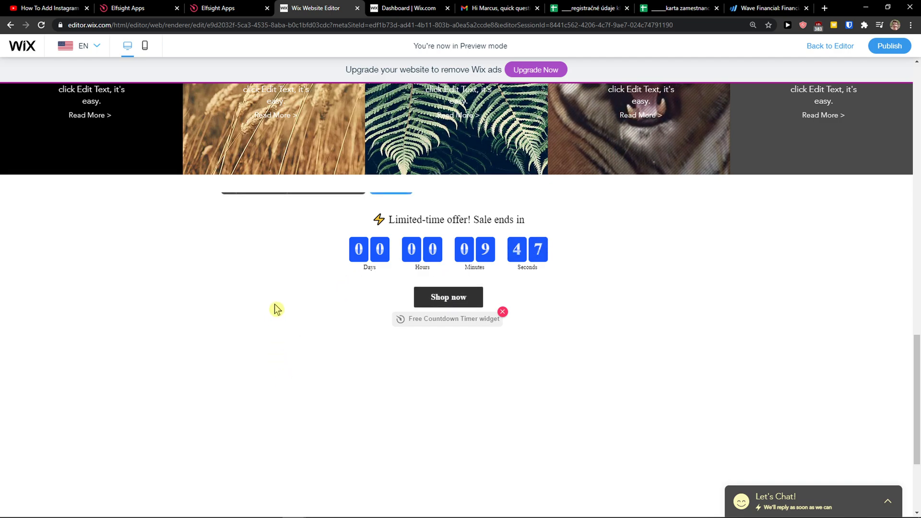
scroll(439, 347, "down", 3)
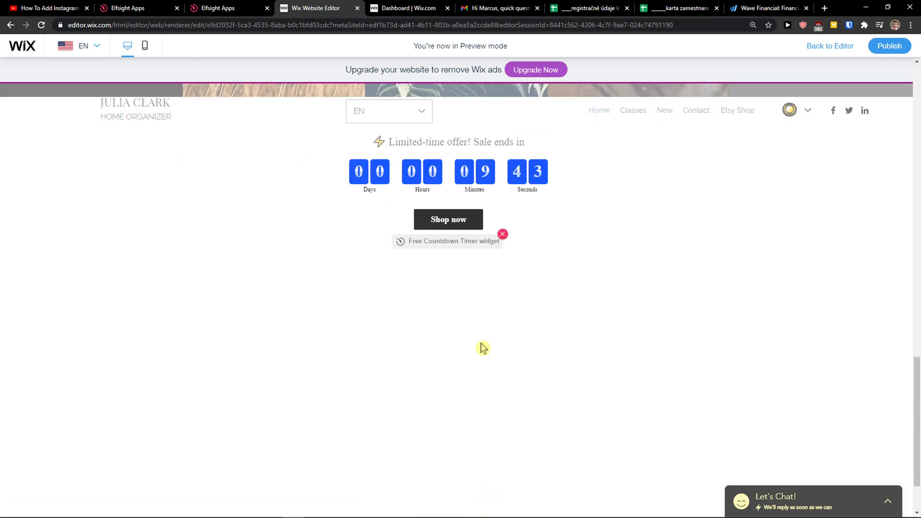
scroll(495, 356, "up", 2)
Return to editing and lower the HTML box's top edge so the timer sits centred below the image strip.
left_click(830, 46)
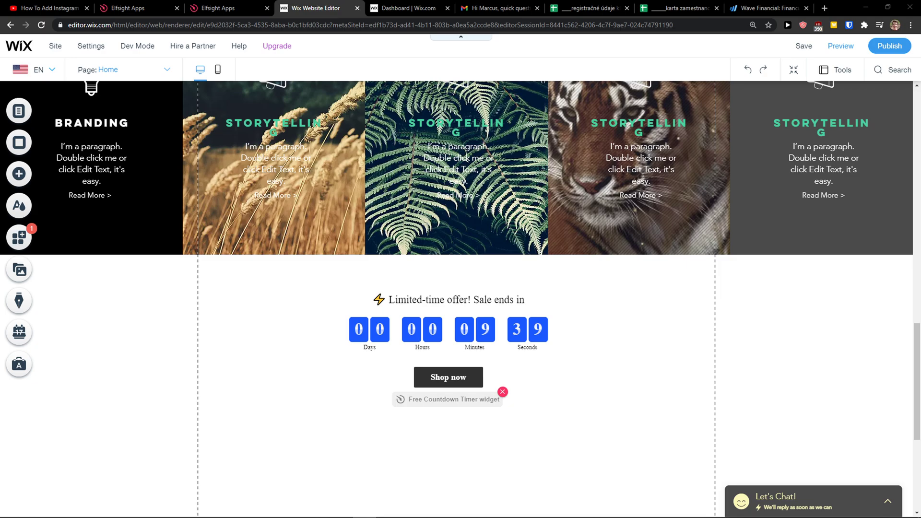
scroll(216, 490, "down", 3)
left_click(375, 180)
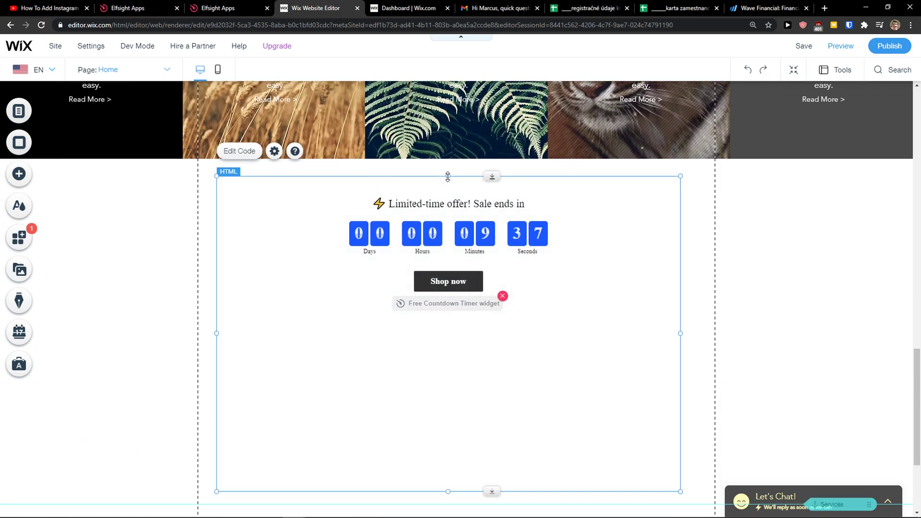
mouse_move(448, 178)
left_mouse_down()
mouse_move(443, 264)
mouse_move(444, 237)
left_mouse_up()
left_click(448, 212)
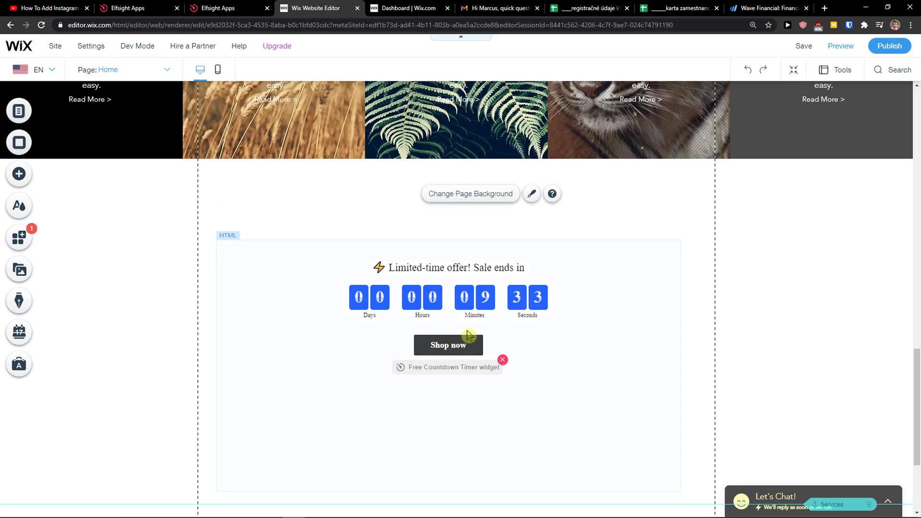